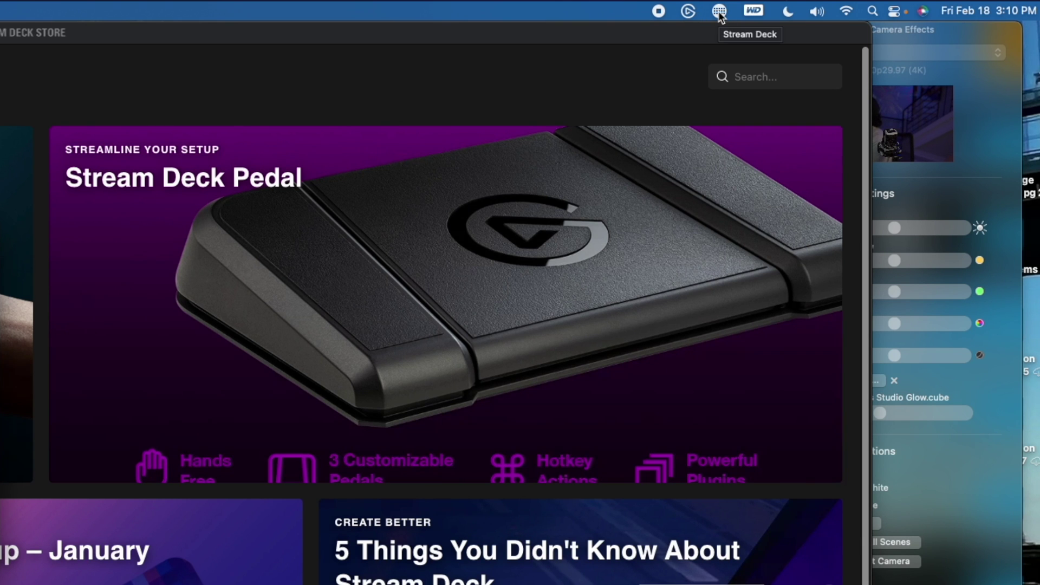
Open the Stream Deck store from the app menu and filter its plugins to Lighting
click(719, 11)
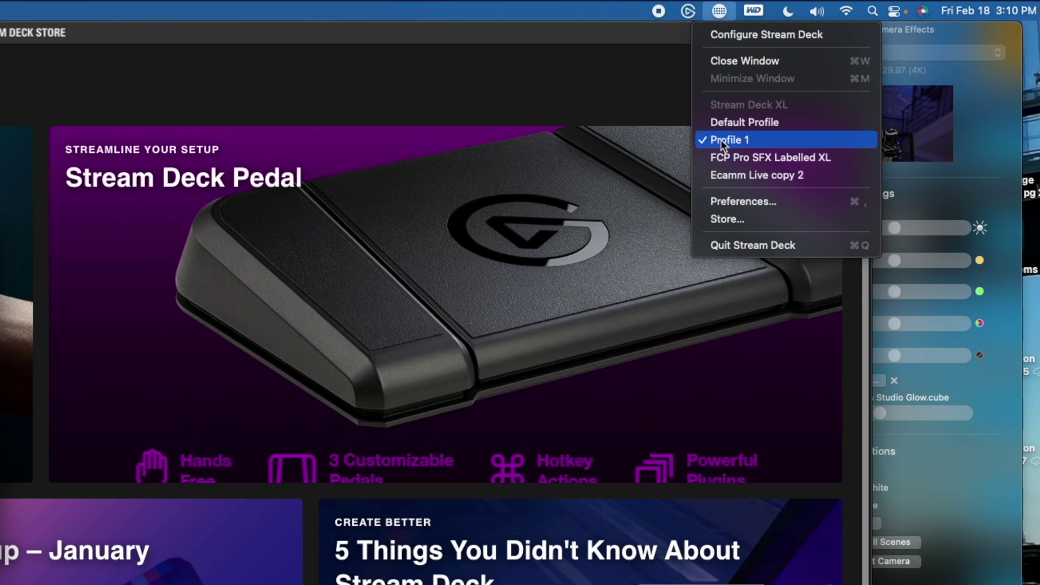
click(728, 219)
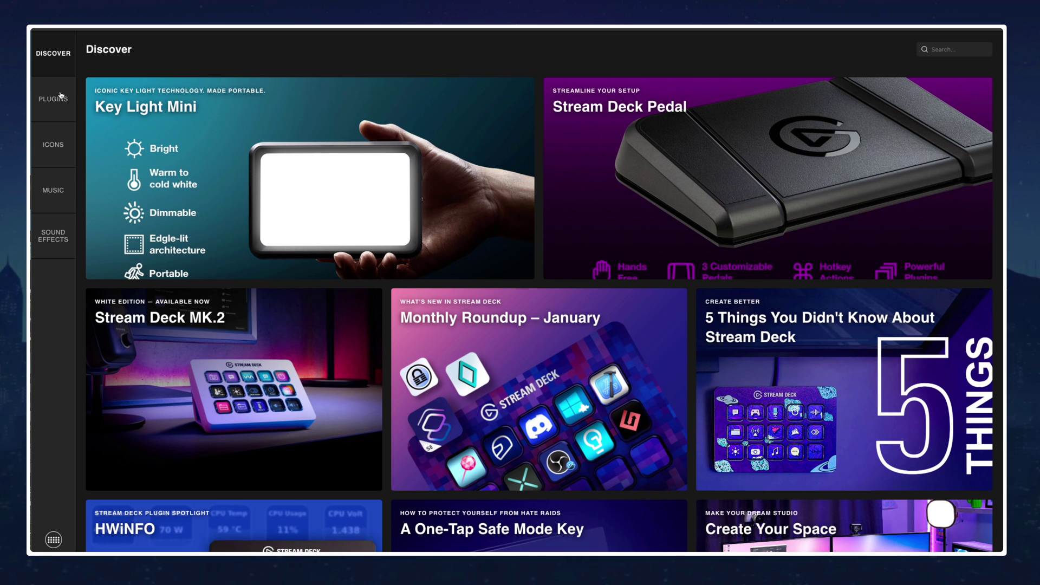
click(61, 97)
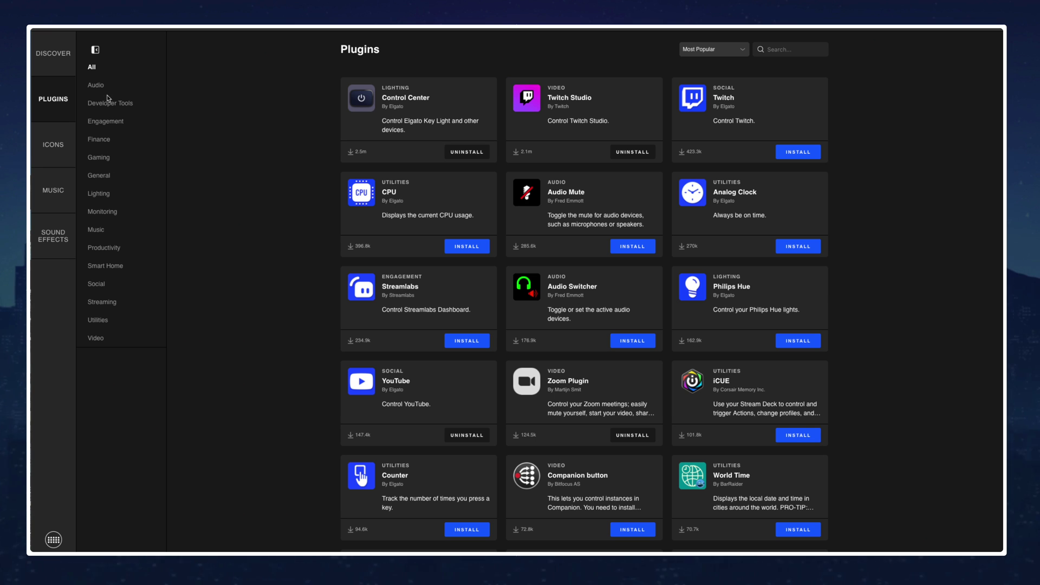
click(101, 193)
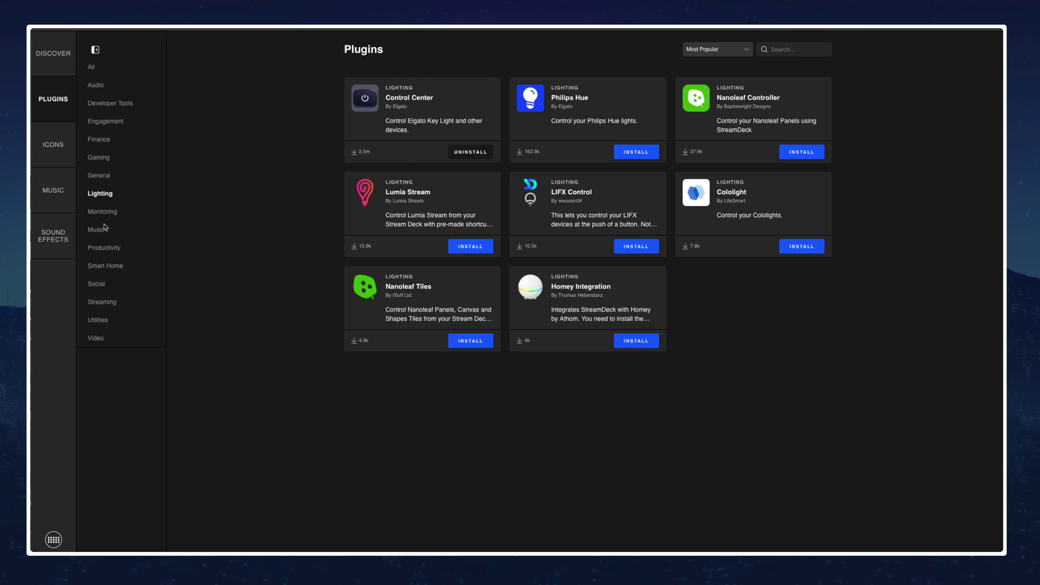
Show plugins from all categories, then search the store's plugins for 'power'
click(93, 68)
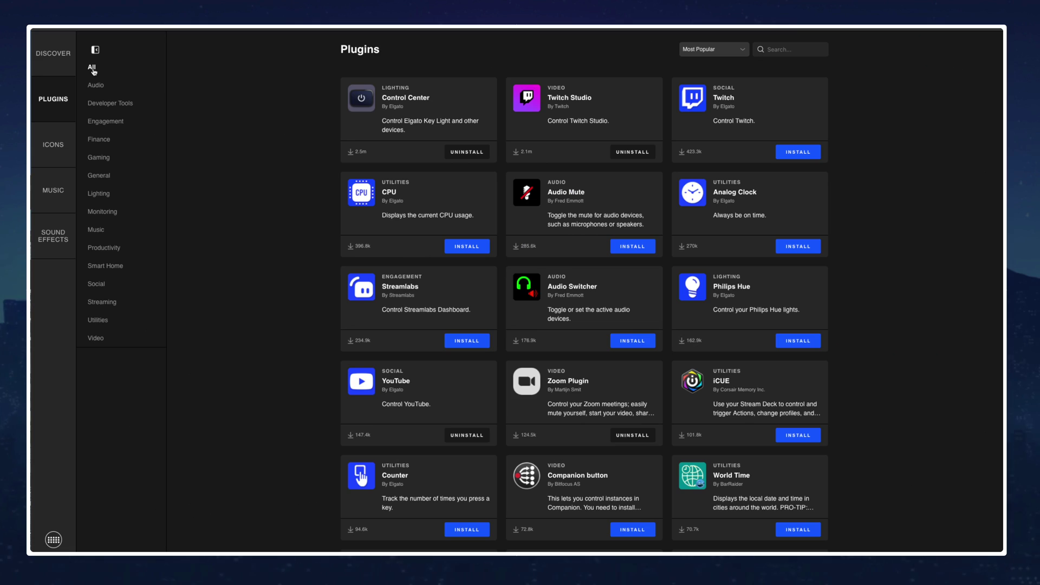
click(778, 49)
text(power)
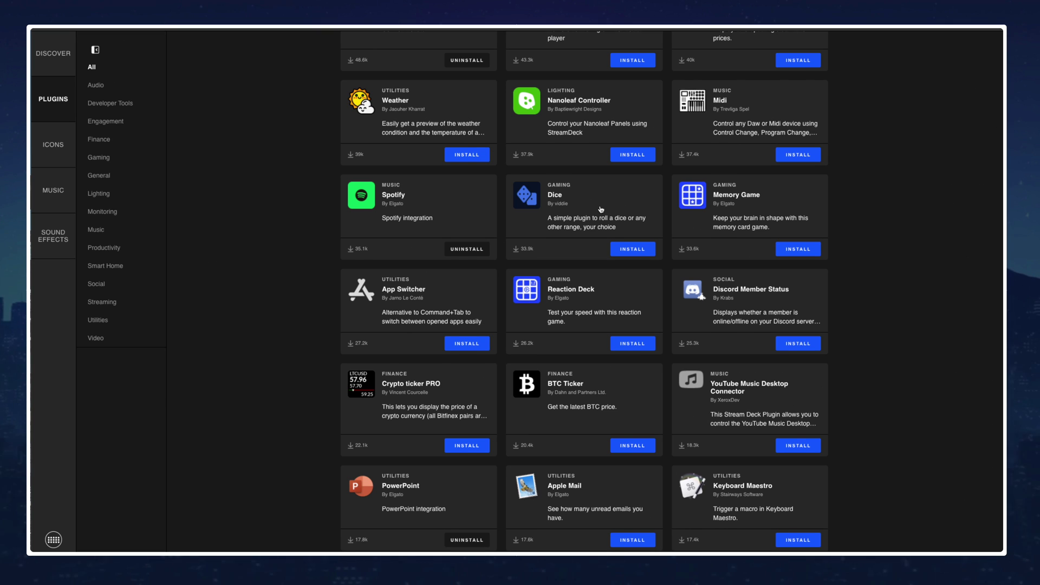
scroll(601, 209, down, 5)
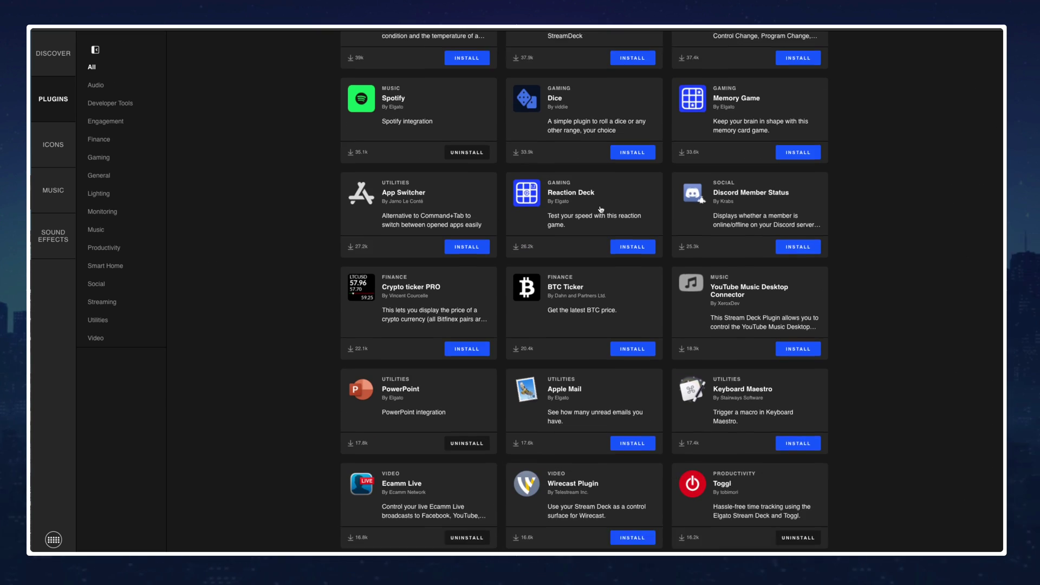
scroll(600, 209, down, 3)
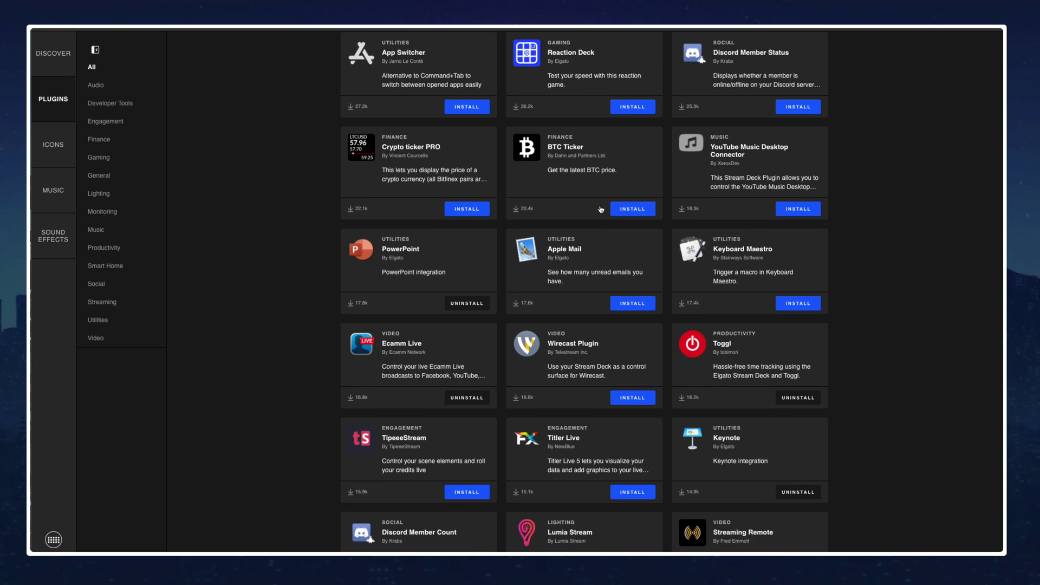
scroll(600, 209, down, 1)
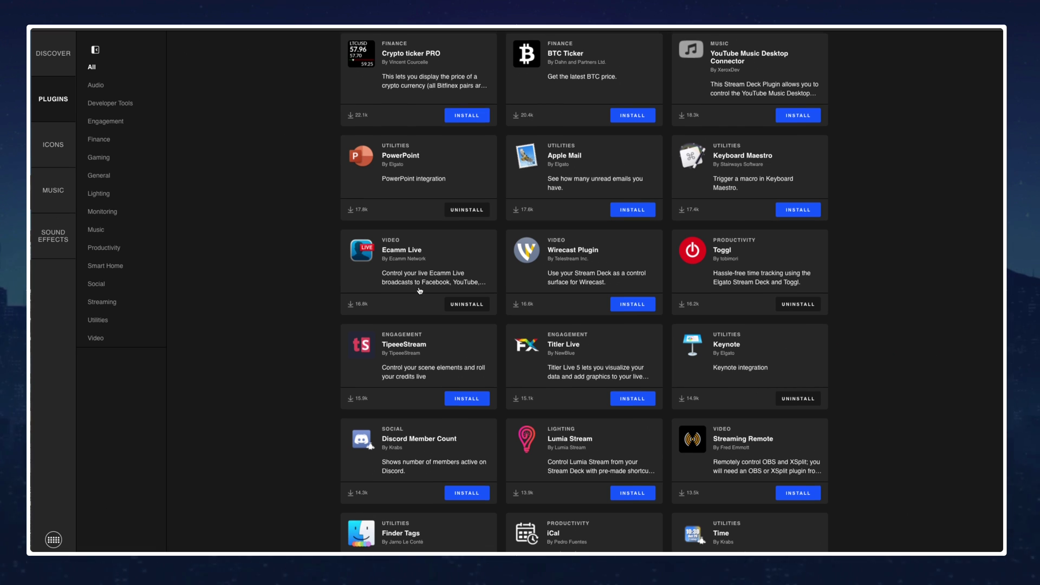
scroll(487, 319, up, 10)
scroll(594, 355, down, 3)
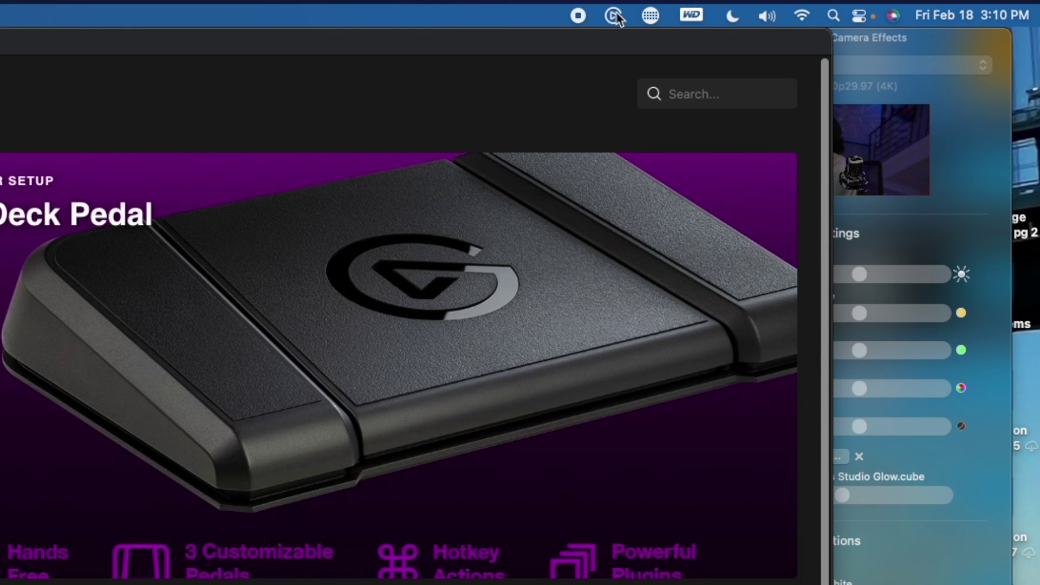
Open the Stream Deck configuration window and select the WELCOME key on Profile 2
click(650, 16)
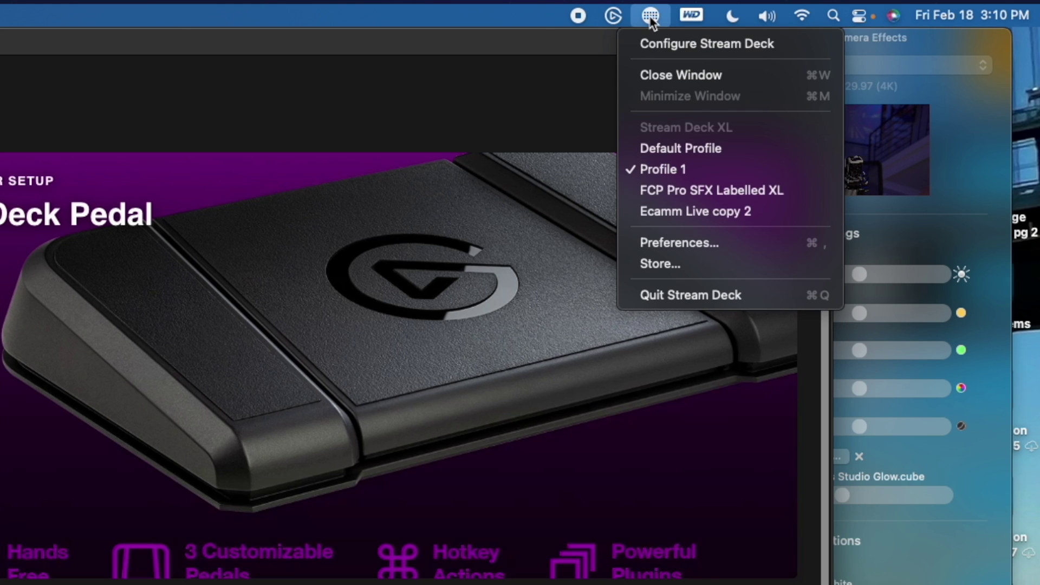
click(648, 41)
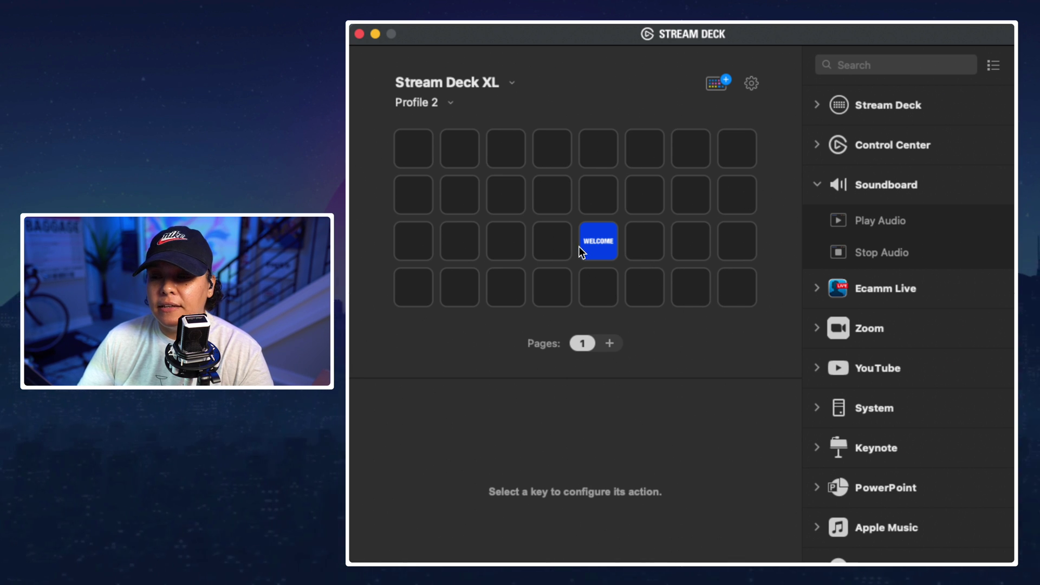
click(593, 246)
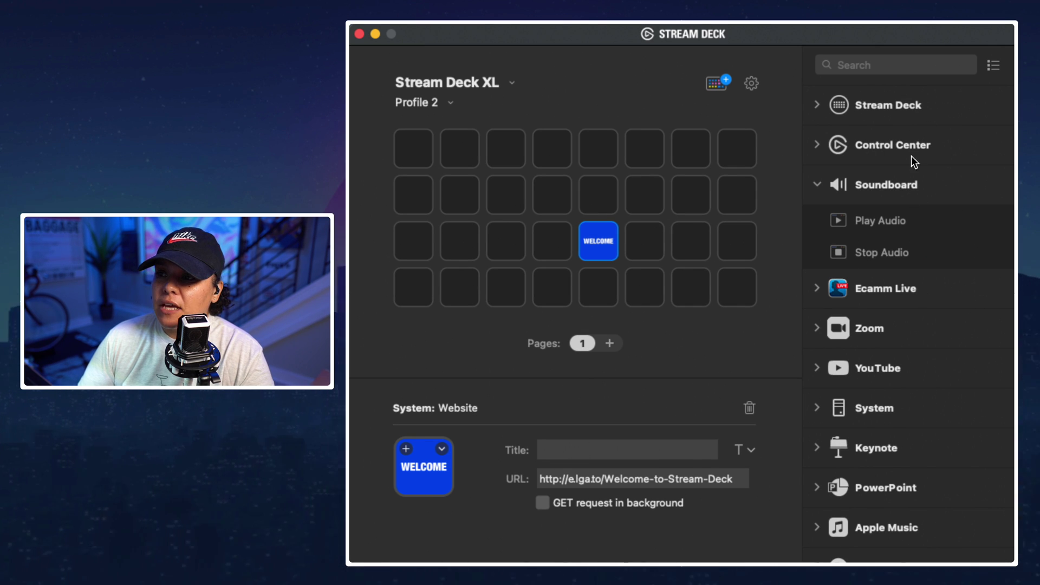
Browse the actions list, briefly expanding and collapsing the Custom actions group
scroll(893, 313, down, 1)
scroll(892, 313, down, 10)
scroll(892, 313, up, 11)
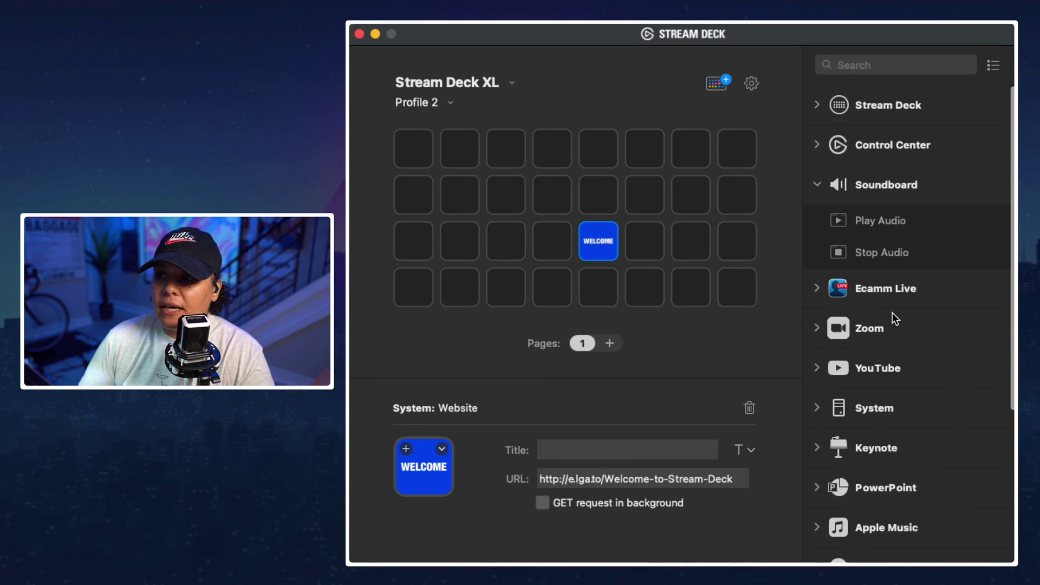
scroll(892, 313, down, 10)
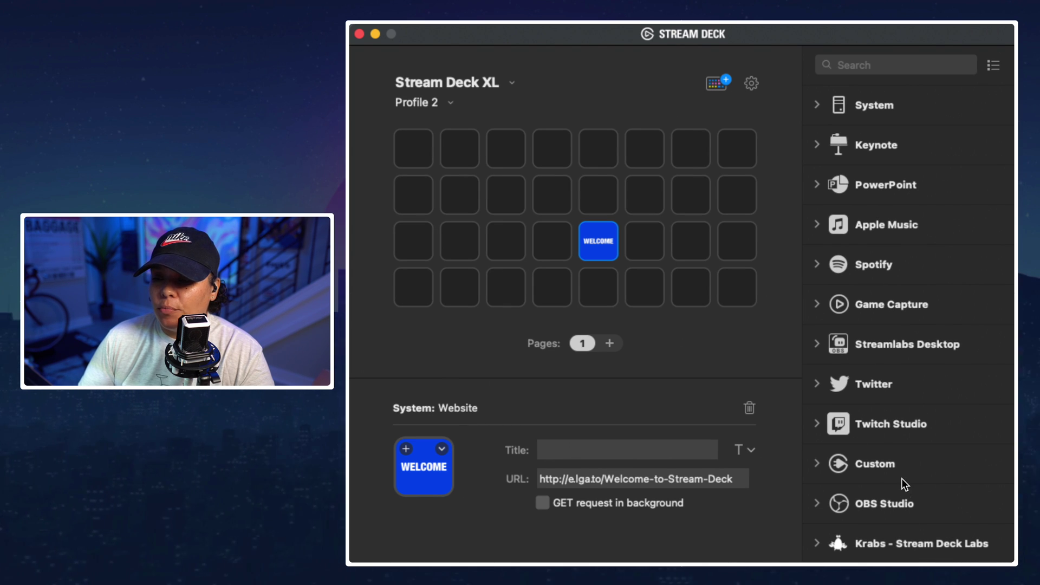
click(818, 462)
click(818, 462)
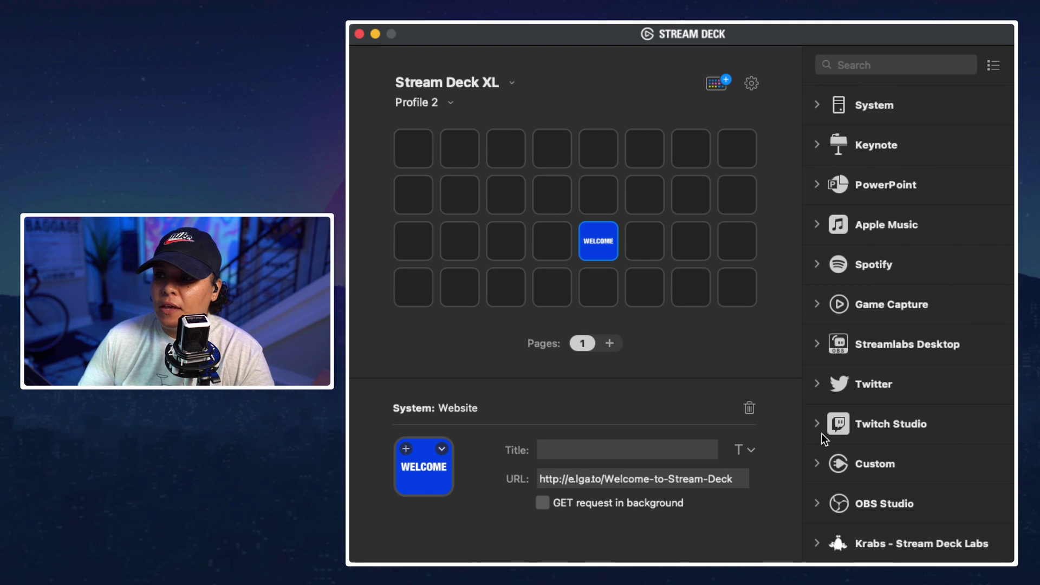
scroll(854, 345, up, 6)
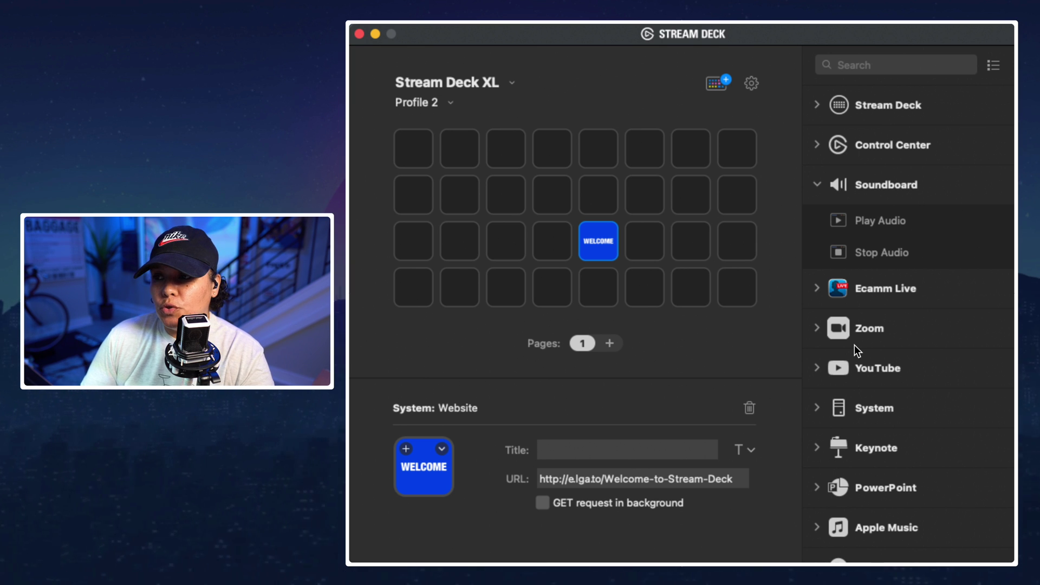
scroll(854, 344, down, 4)
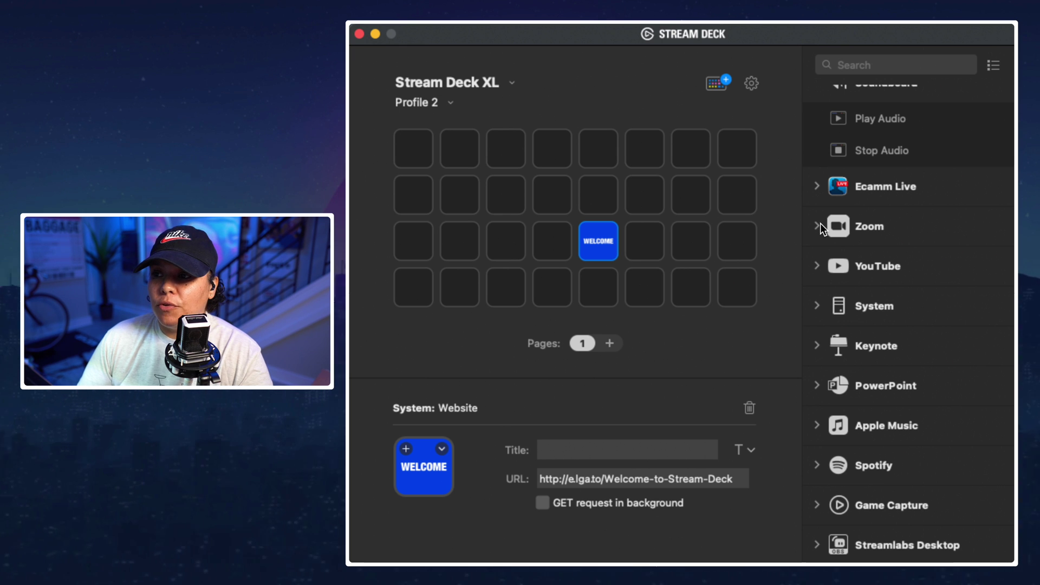
Place Zoom Mute Toggle and Video Toggle on the first two top-row keys
click(820, 224)
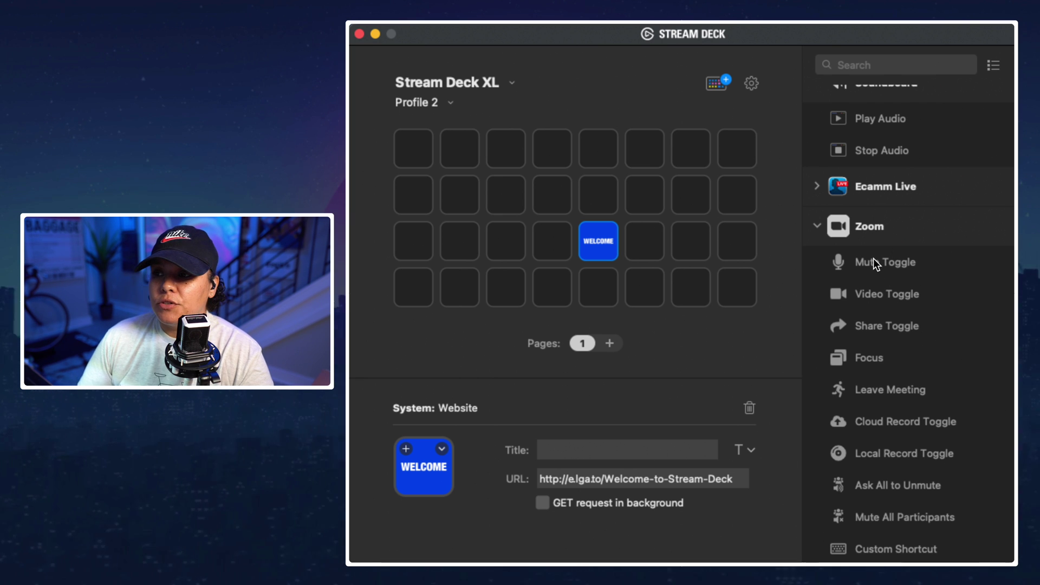
drag(873, 259, 414, 154)
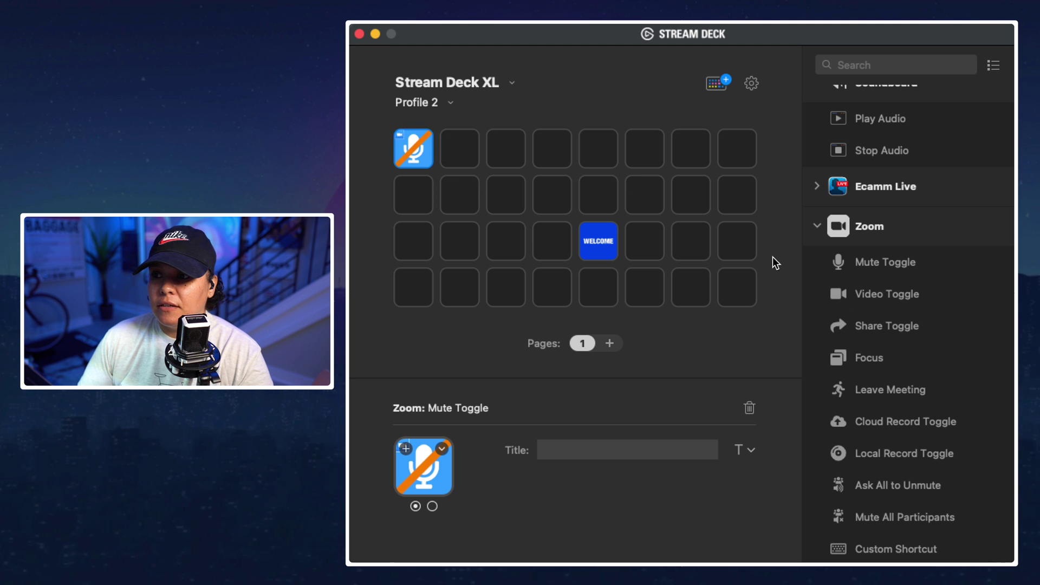
drag(841, 283, 458, 143)
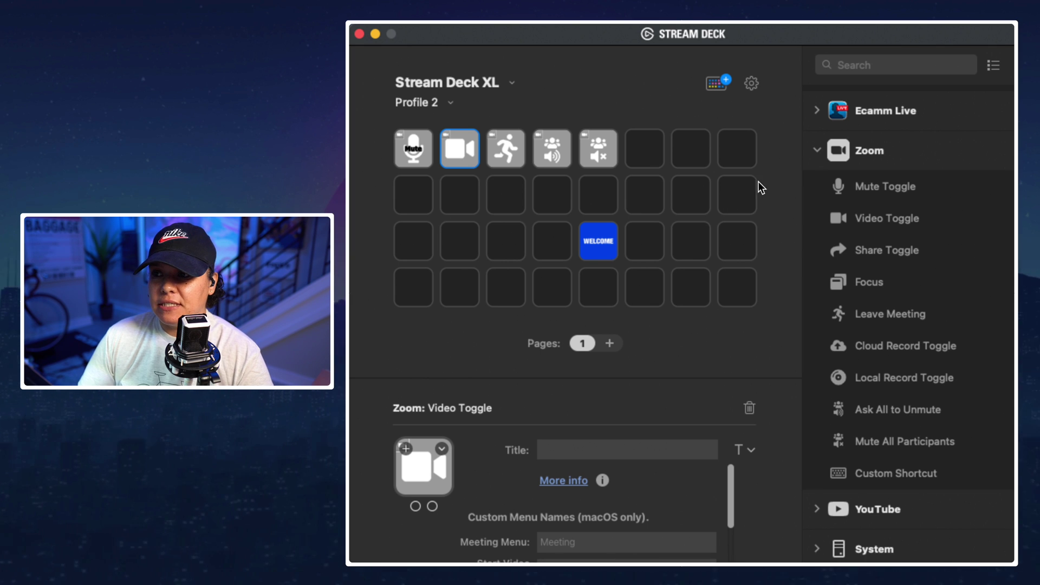
click(817, 151)
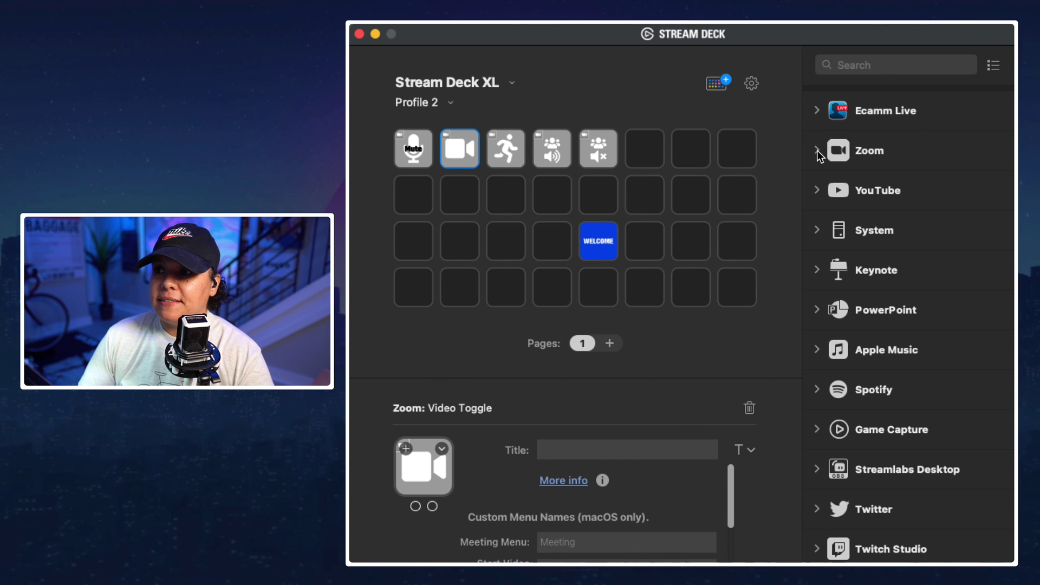
Search the actions list for 'power' to show the PowerPoint actions
click(872, 67)
text(powe)
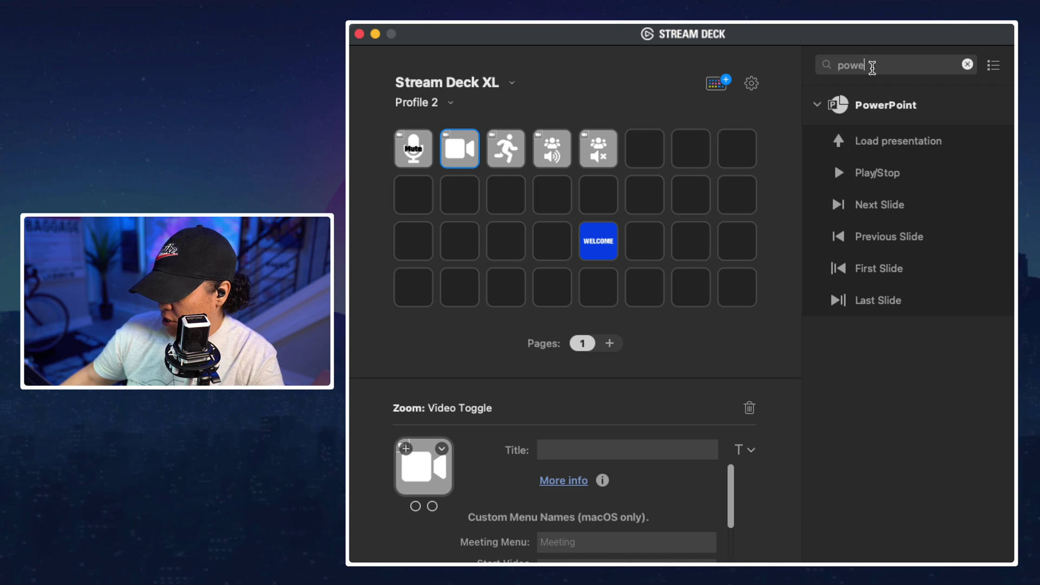
text(r)
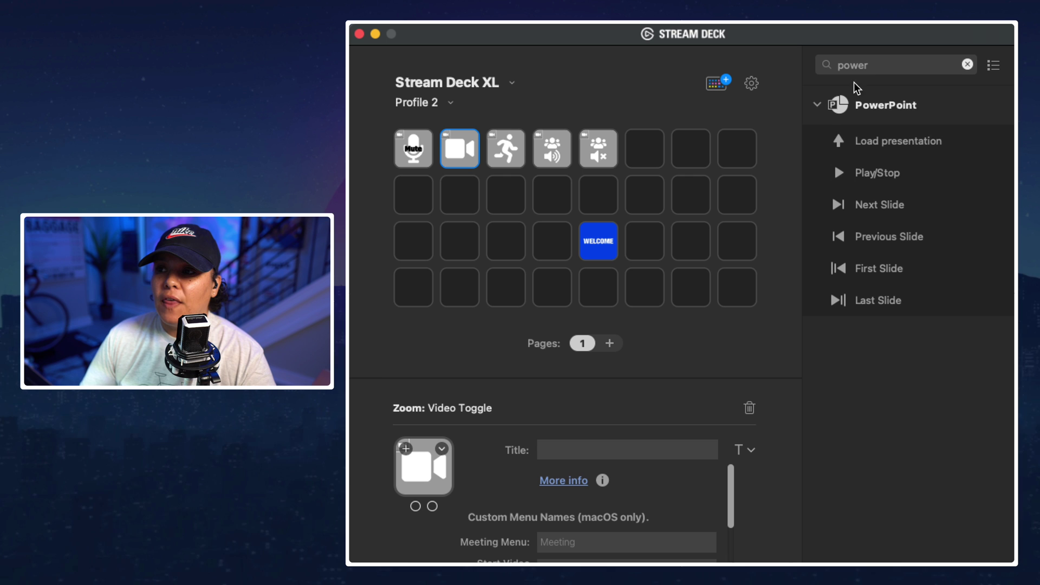